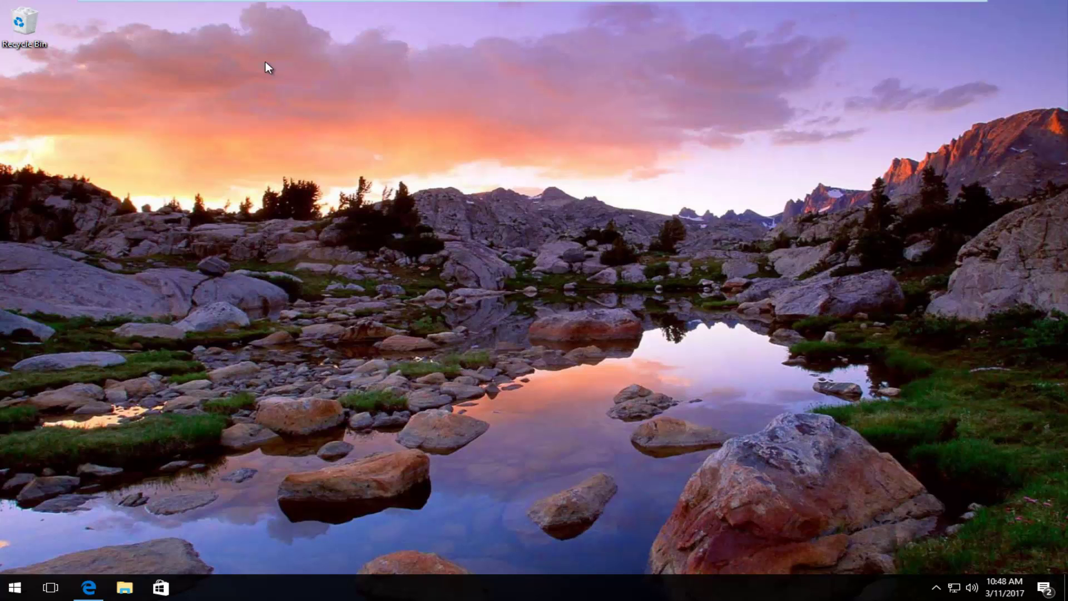
Search the Start menu for 'services' to find the Services desktop app
{"action": "left_click", "coordinate": [26, 588]}
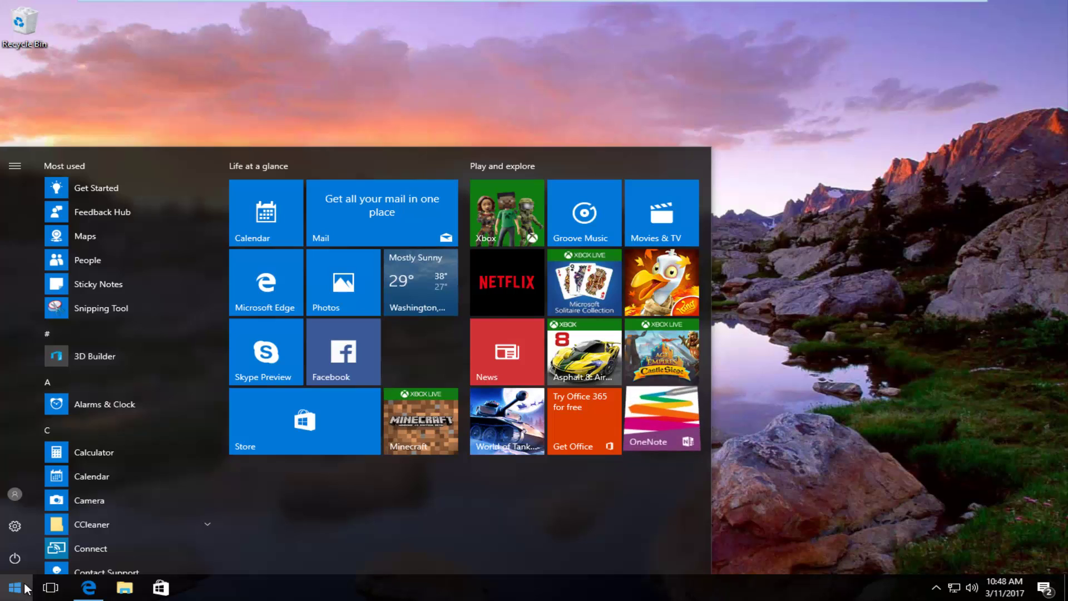
{"action": "type", "text": "services"}
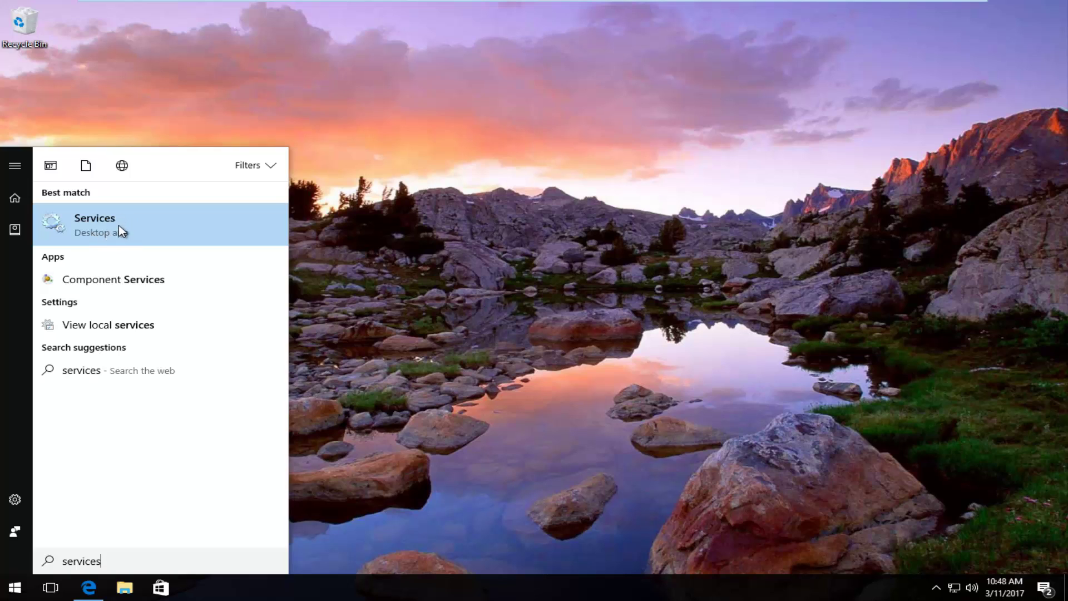
Launch Services and stop the Background Intelligent Transfer Service
{"action": "left_click", "coordinate": [96, 222]}
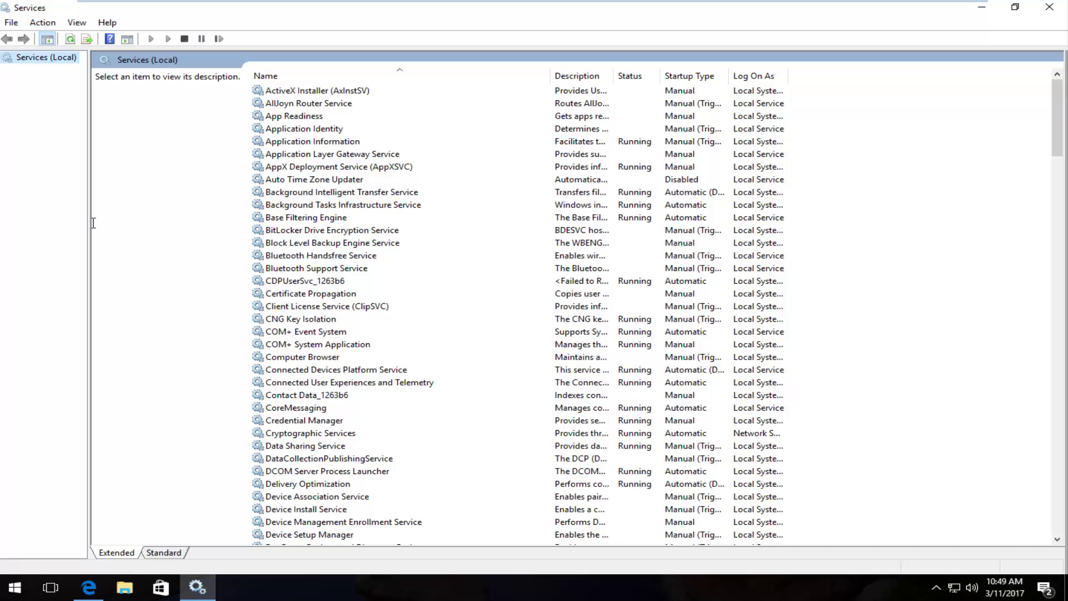
{"action": "left_click", "coordinate": [300, 196]}
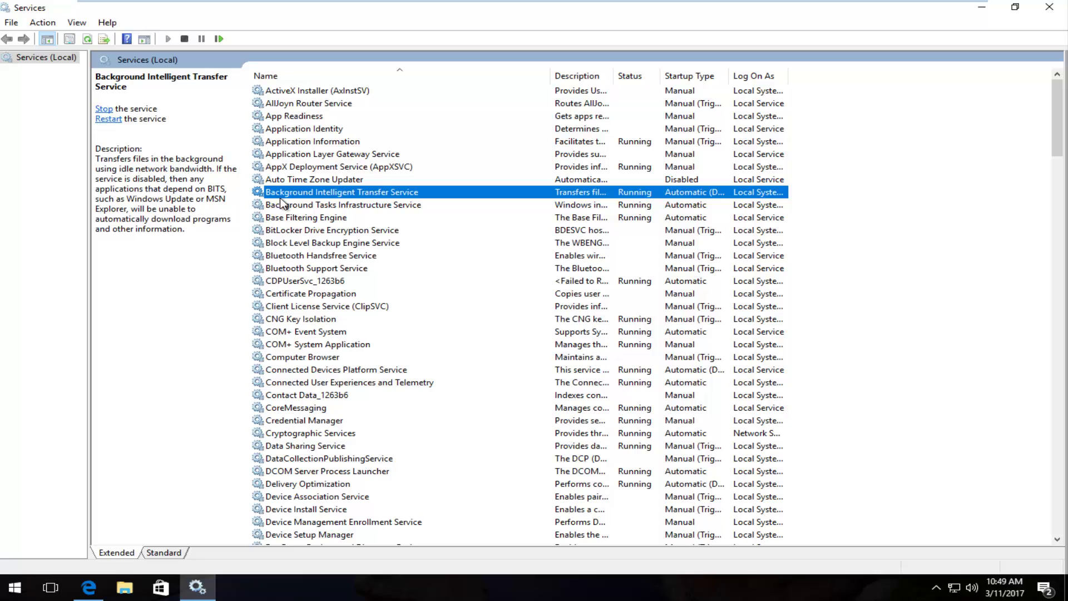
{"action": "right_click", "coordinate": [288, 195]}
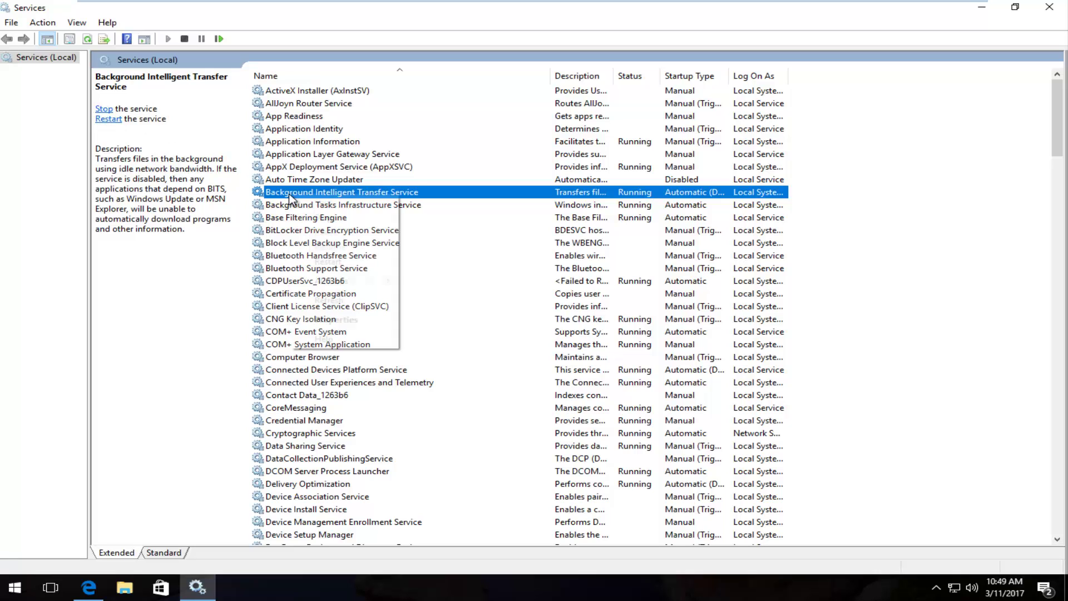
{"action": "left_click", "coordinate": [105, 111]}
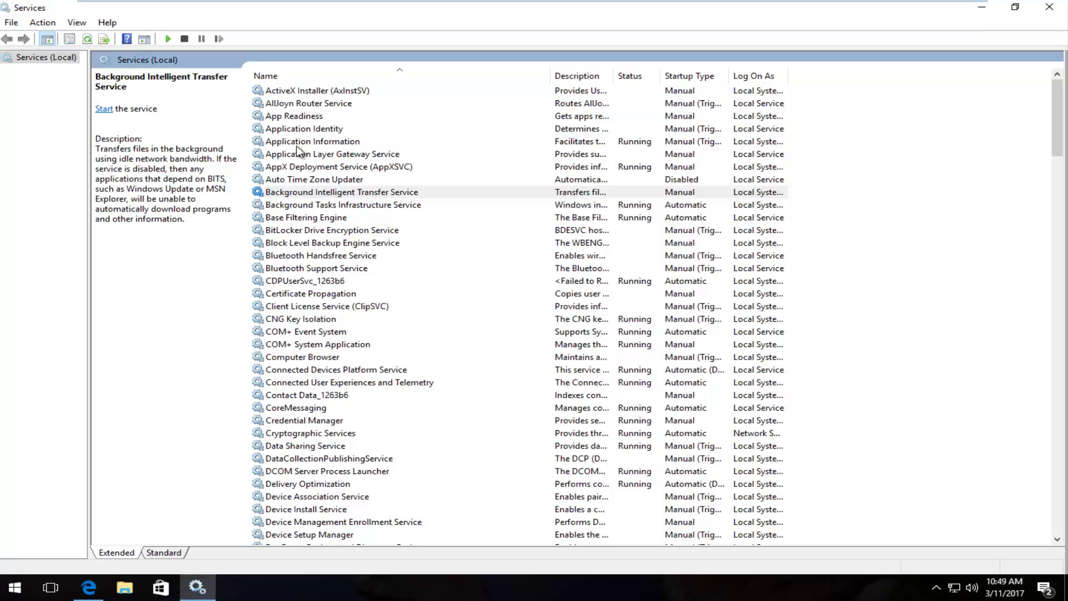
Scroll down the services list to Windows Update and stop it
{"action": "left_click_drag", "start_coordinate": [1057, 118], "coordinate": [1066, 468]}
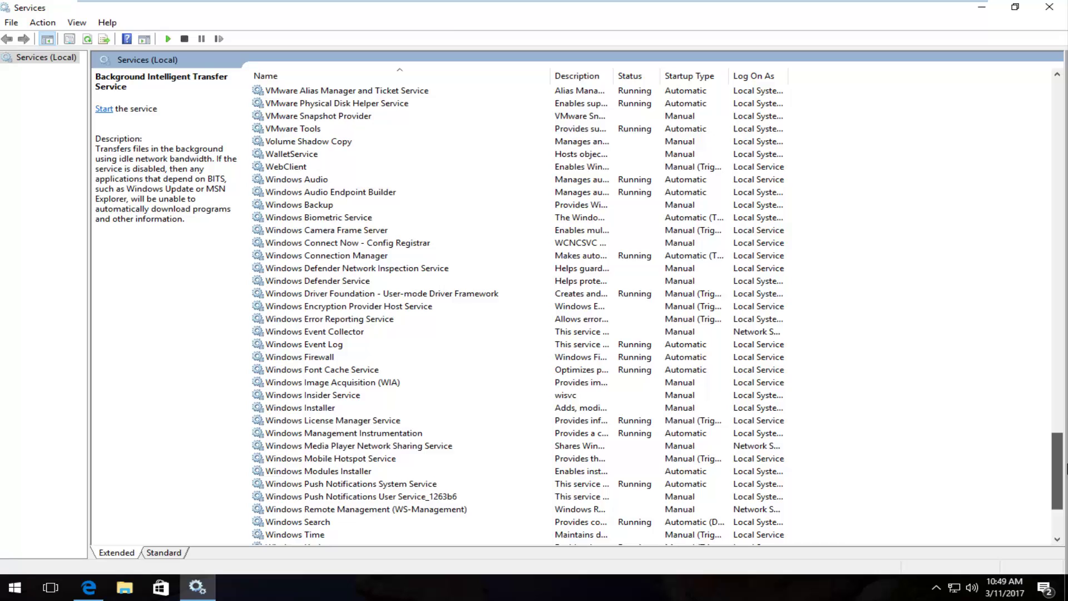
{"action": "scroll", "coordinate": [901, 520], "scroll_direction": "down", "scroll_amount": 4}
{"action": "left_click", "coordinate": [301, 408]}
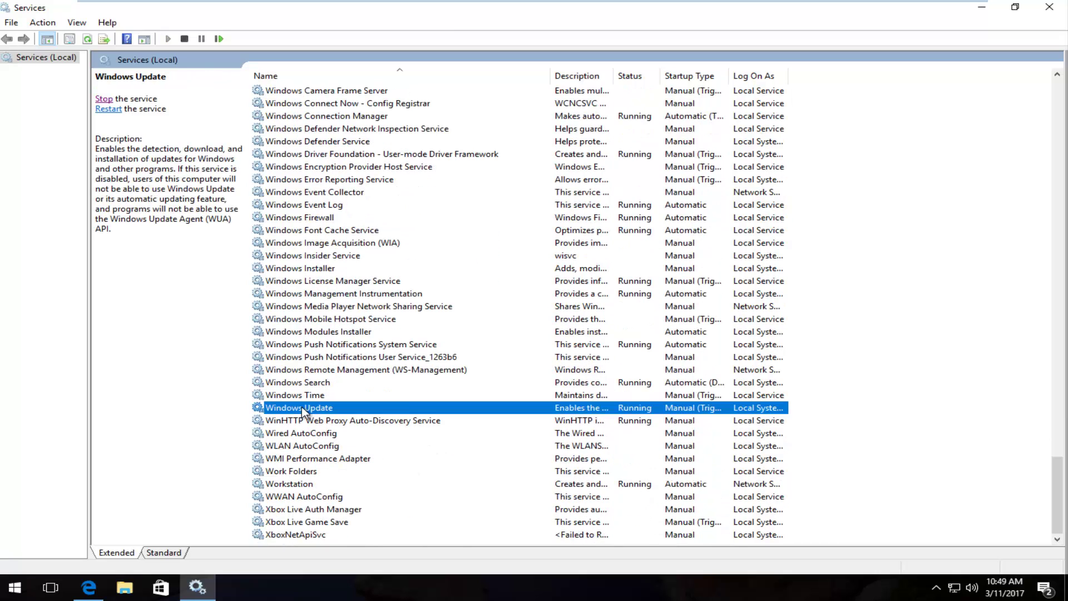
{"action": "right_click", "coordinate": [302, 407]}
{"action": "left_click", "coordinate": [339, 432]}
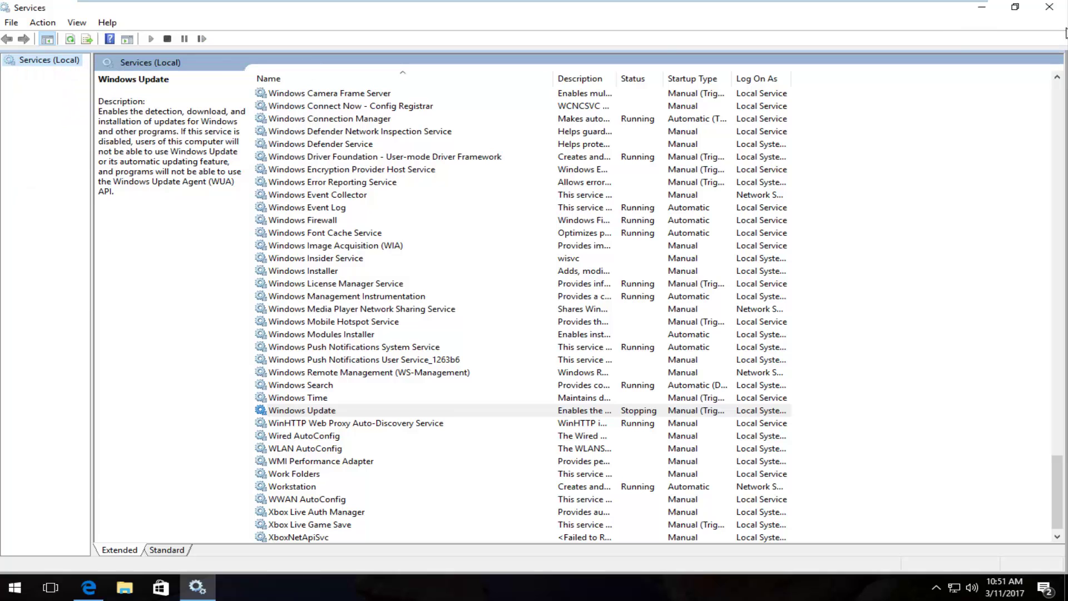
Close Services and open File Explorer, dismissing the OneDrive banner
{"action": "left_click", "coordinate": [1049, 7]}
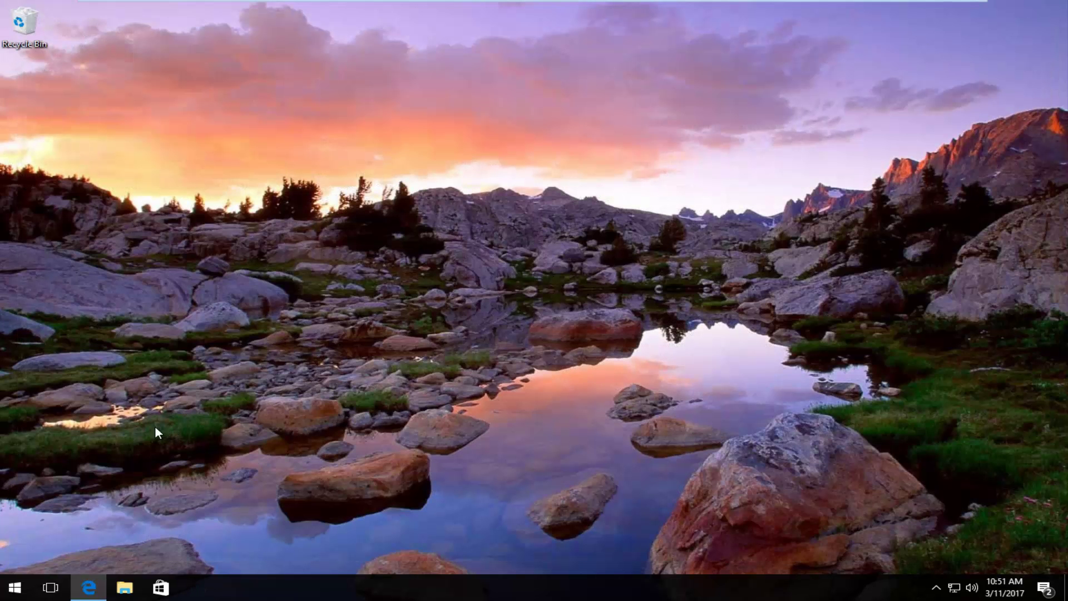
{"action": "left_click", "coordinate": [125, 589]}
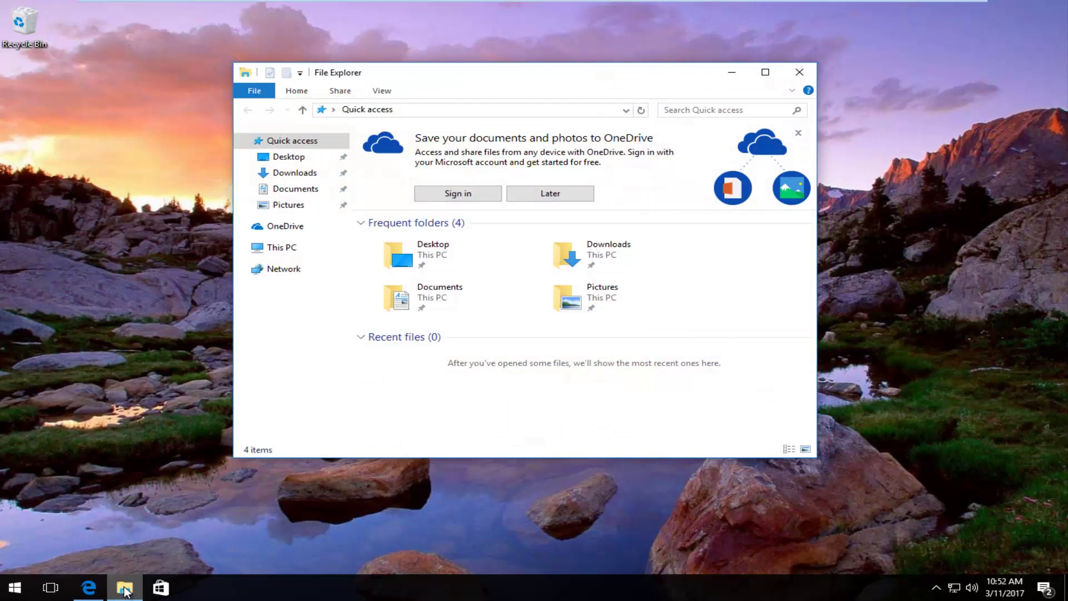
{"action": "left_click", "coordinate": [798, 133]}
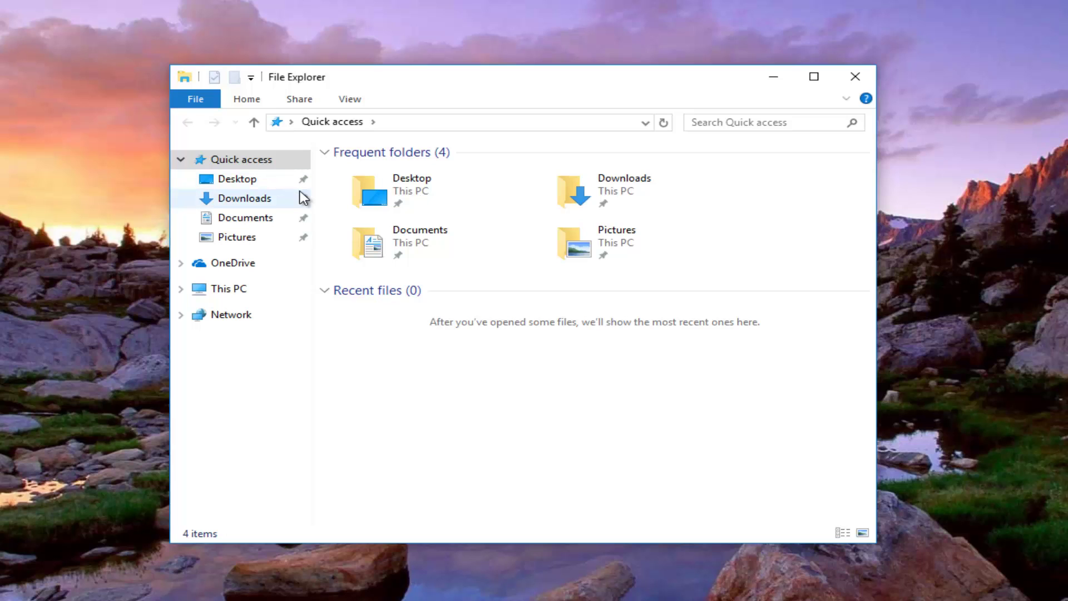
Browse This PC > Local Disk (C:) > Windows down to the SoftwareDistribution folder
{"action": "left_click", "coordinate": [227, 294]}
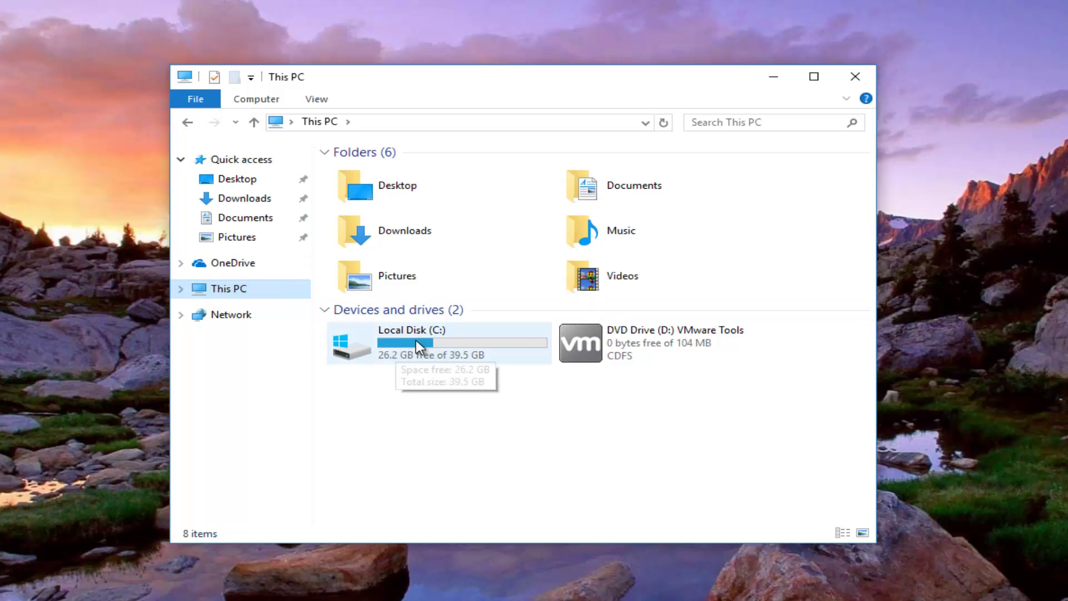
{"action": "double_click", "coordinate": [391, 346]}
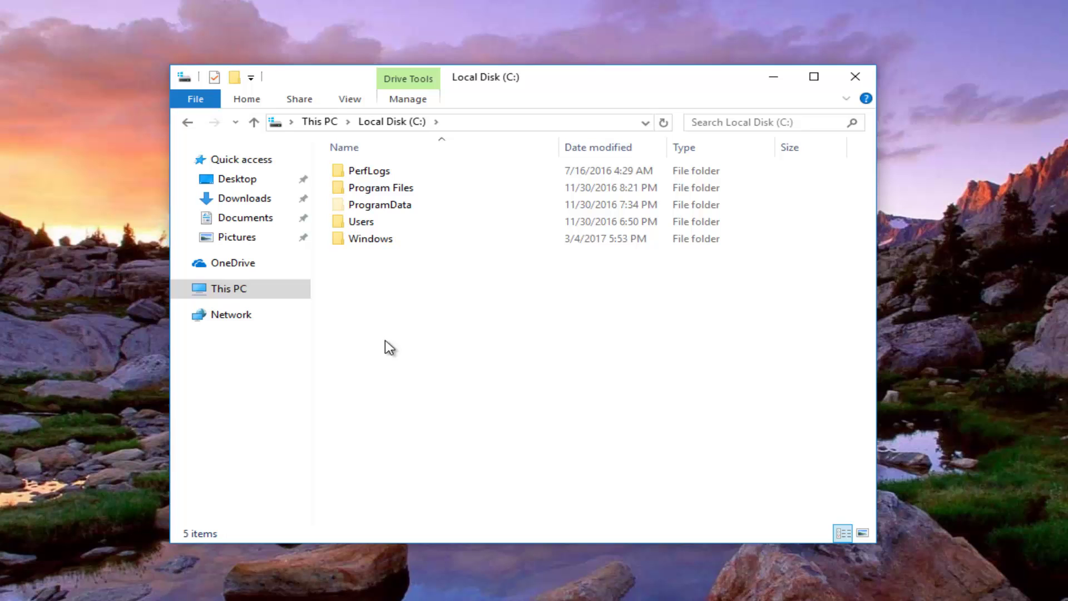
{"action": "double_click", "coordinate": [378, 241]}
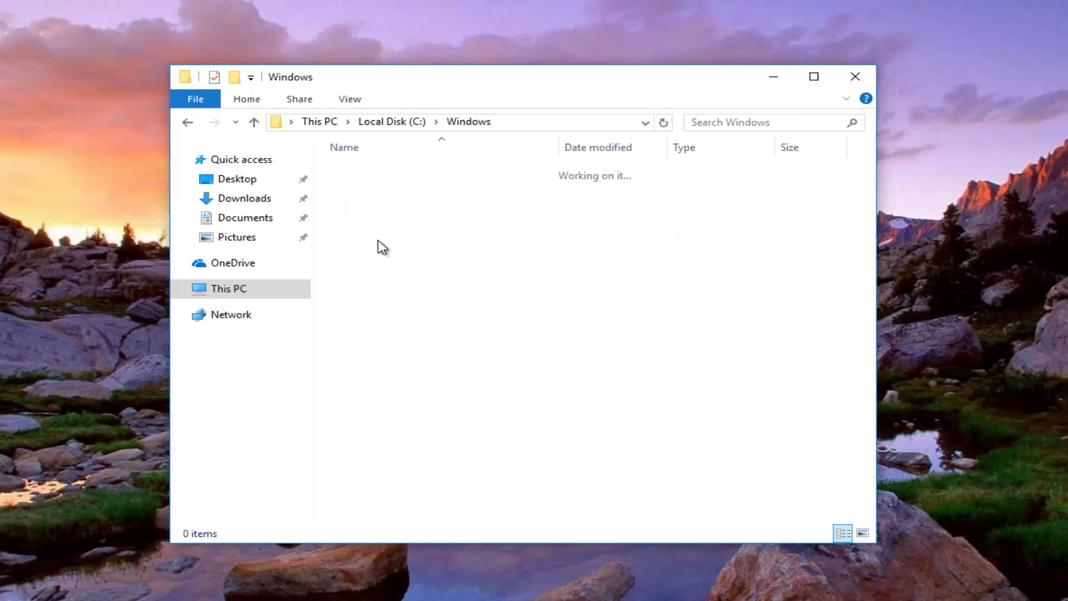
{"action": "scroll", "coordinate": [395, 270], "scroll_direction": "down", "scroll_amount": 4}
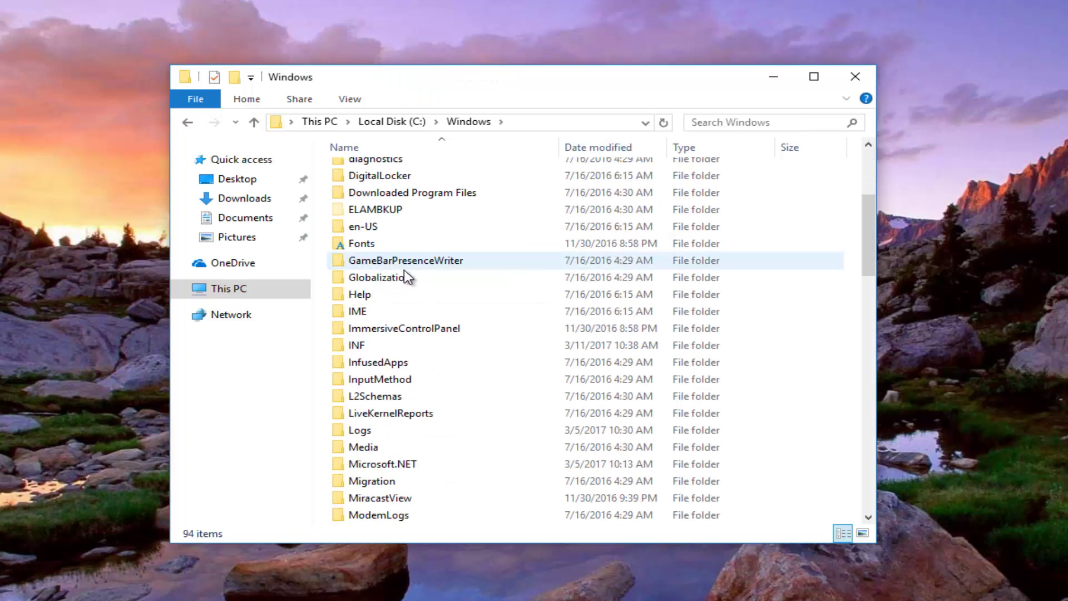
{"action": "scroll", "coordinate": [409, 276], "scroll_direction": "down", "scroll_amount": 9}
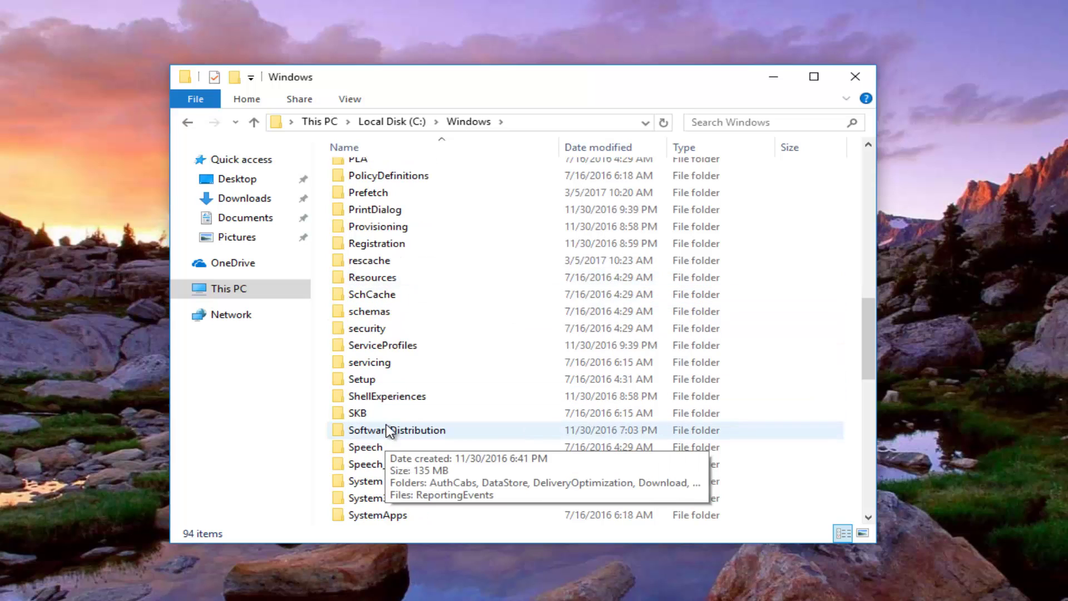
Delete all seven items inside SoftwareDistribution, skipping the file and folder that are access-denied
{"action": "double_click", "coordinate": [390, 430]}
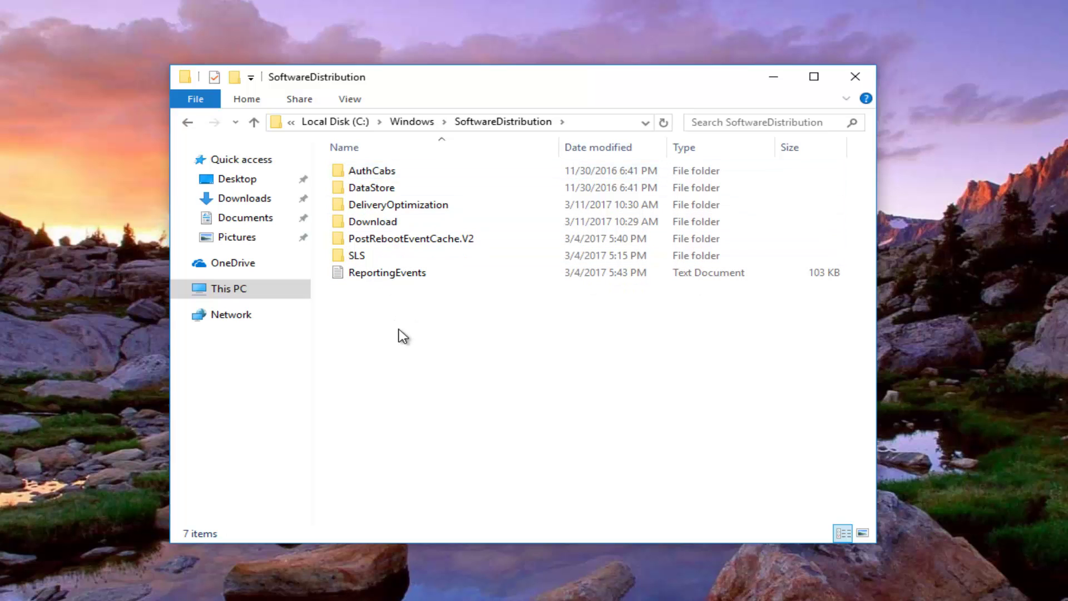
{"action": "left_click_drag", "start_coordinate": [517, 435], "coordinate": [365, 156]}
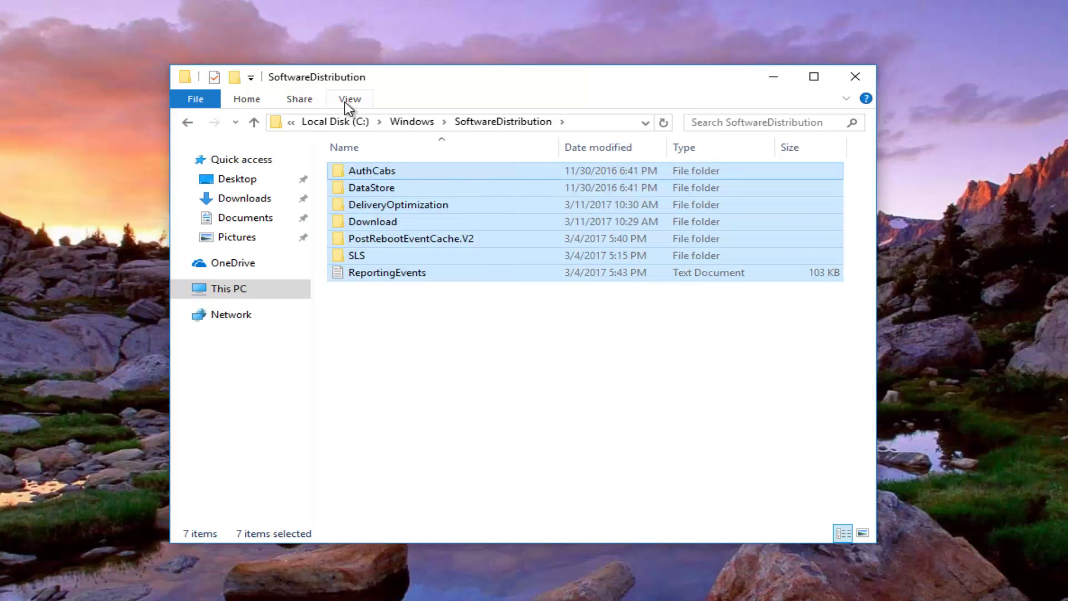
{"action": "right_click", "coordinate": [465, 202]}
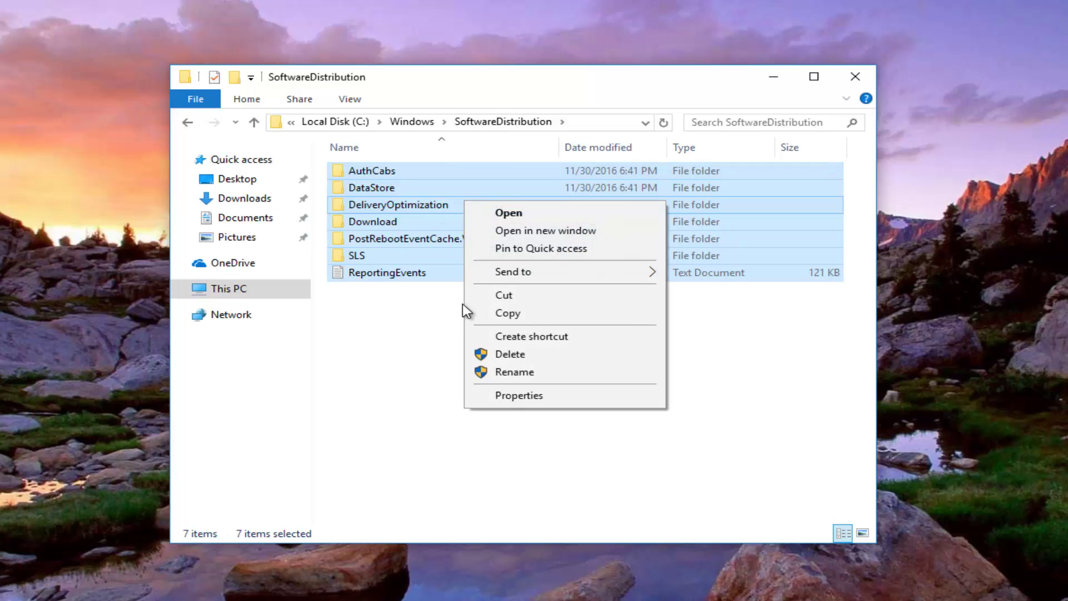
{"action": "left_click", "coordinate": [534, 356]}
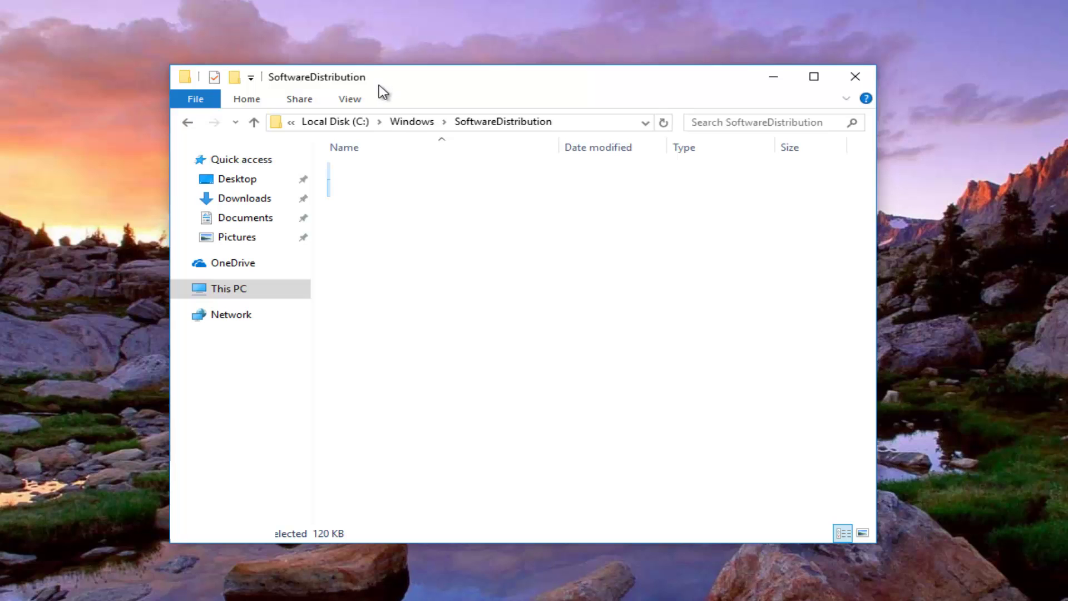
{"action": "left_click", "coordinate": [521, 350]}
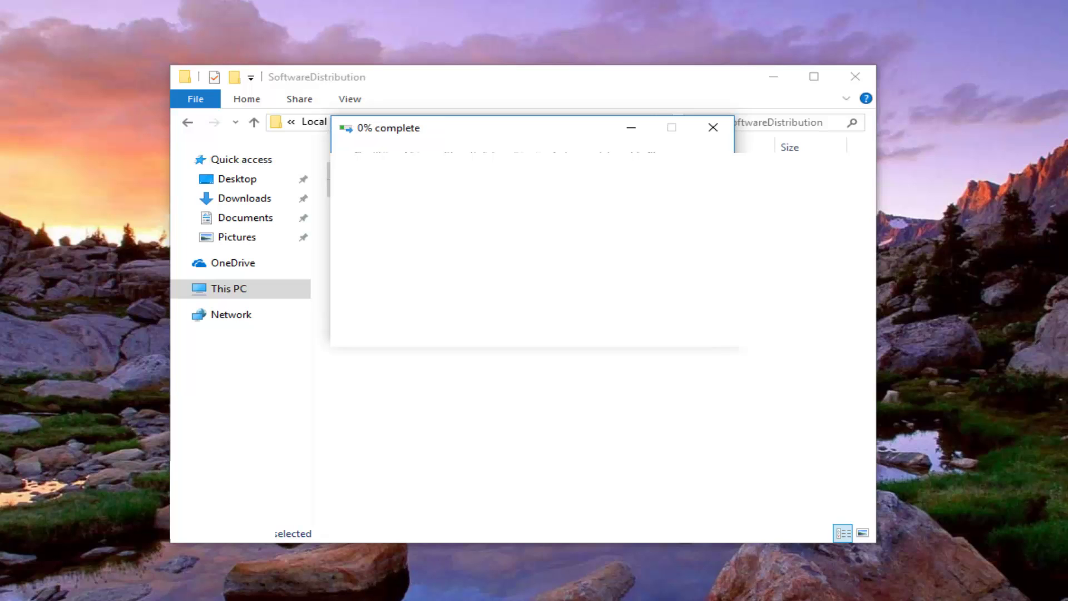
{"action": "left_click", "coordinate": [520, 352]}
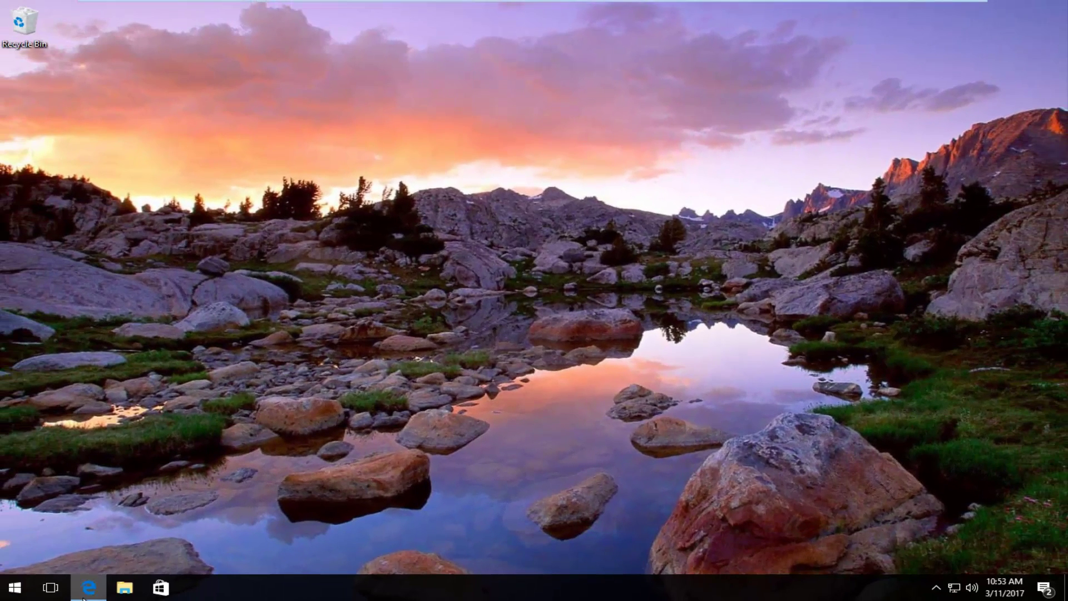
In Edge, save the WindowsUpdateDiagnostic.diagcab download and open it
{"action": "left_click", "coordinate": [86, 594]}
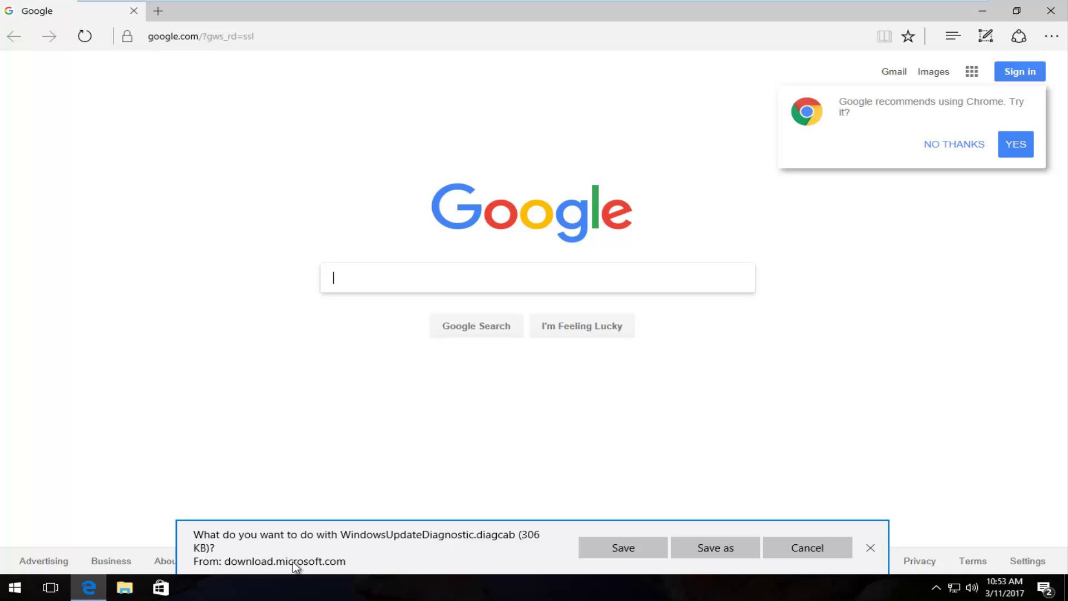
{"action": "left_click", "coordinate": [617, 548]}
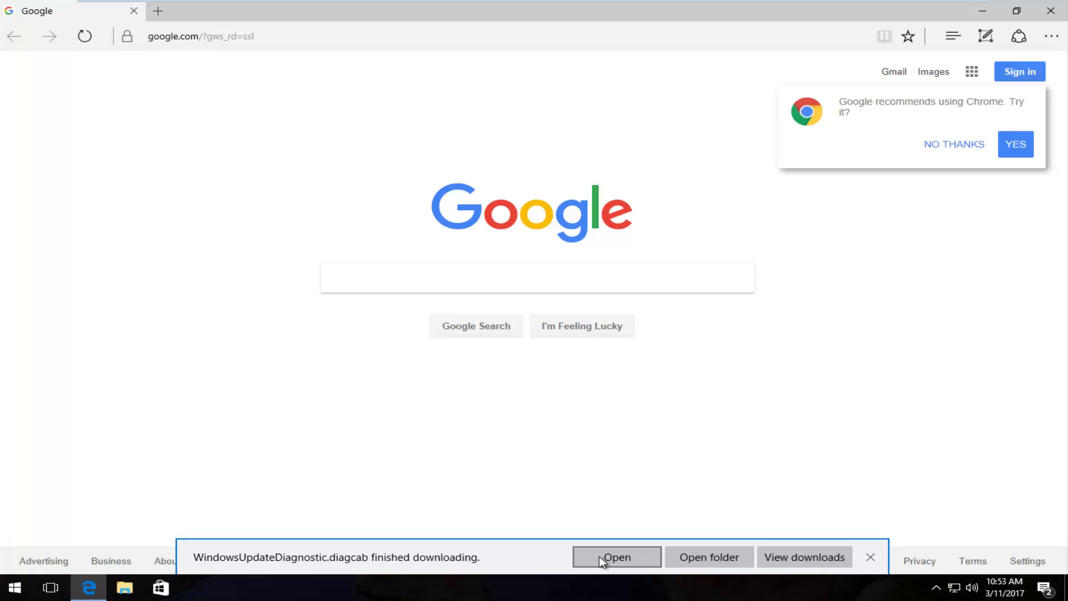
{"action": "left_click", "coordinate": [617, 557]}
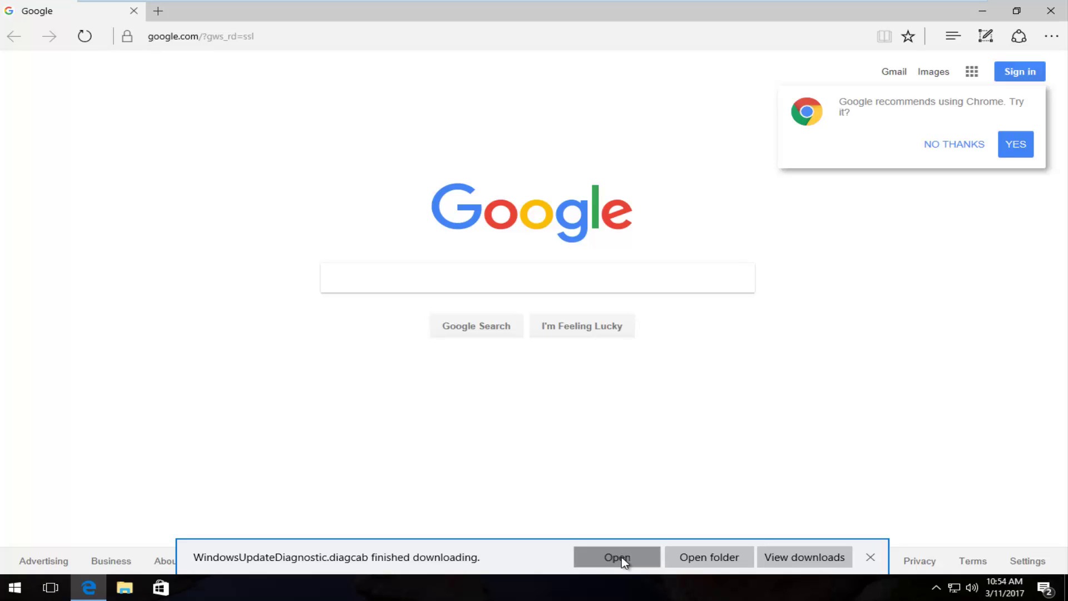
Minimize Edge, run the troubleshooter's first check, and launch the Windows 10 Windows Update Troubleshooter
{"action": "left_click", "coordinate": [983, 10]}
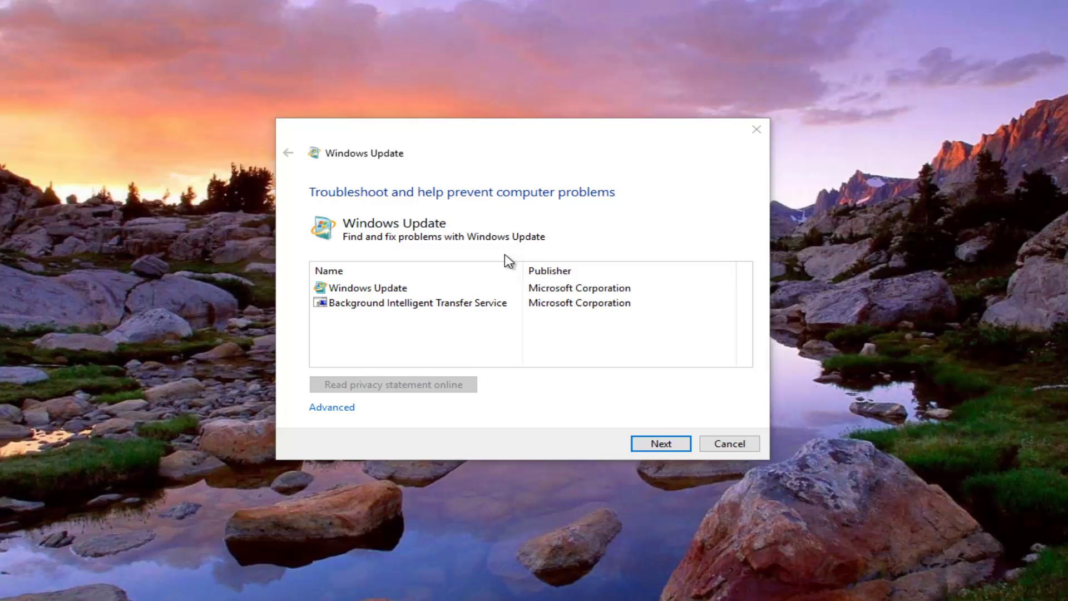
{"action": "left_click", "coordinate": [416, 151]}
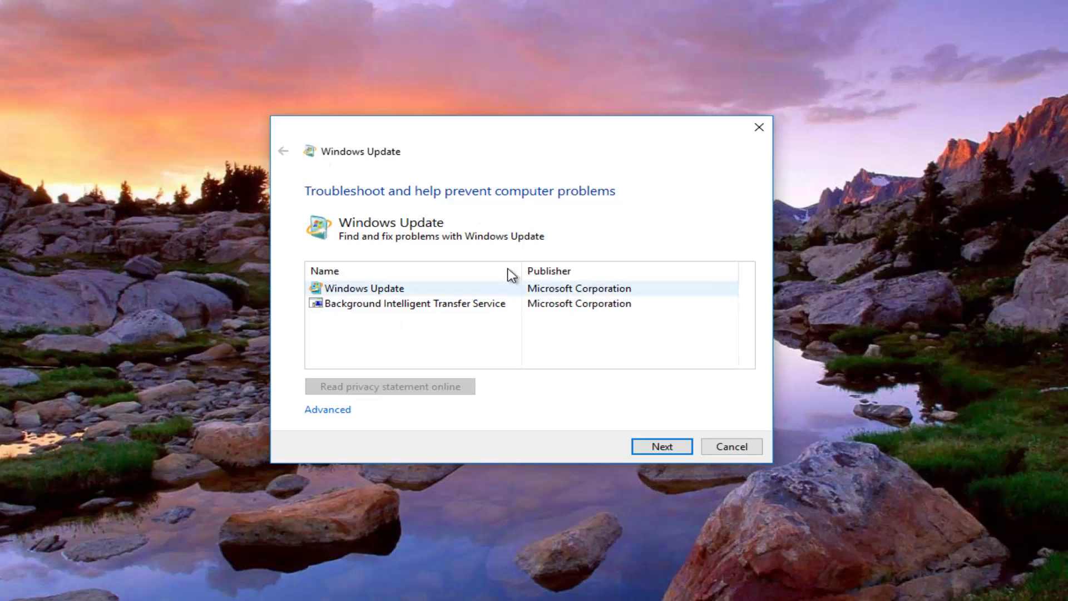
{"action": "left_click", "coordinate": [655, 445]}
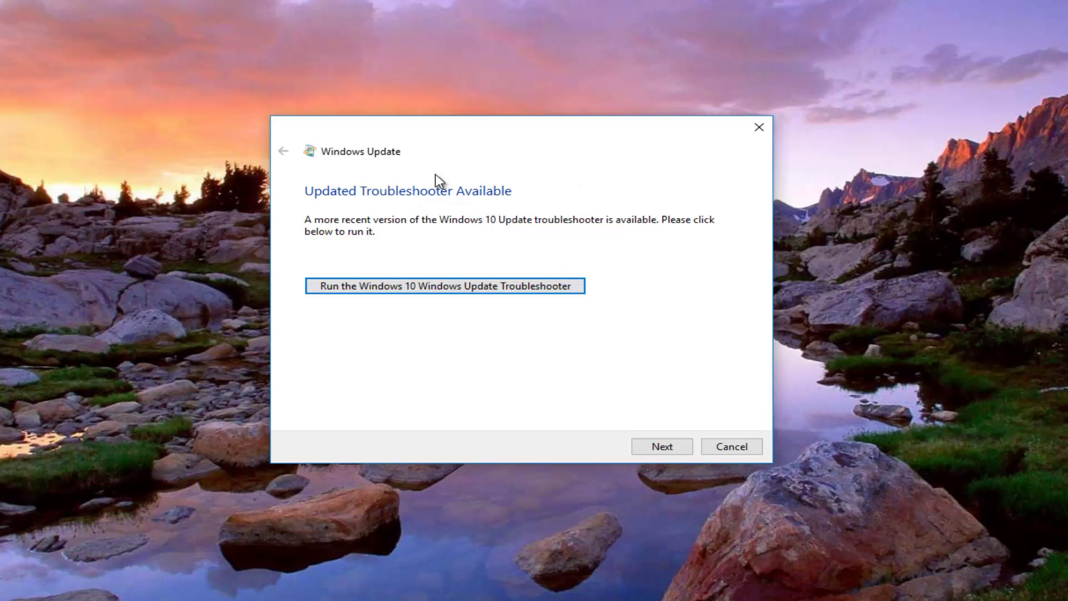
{"action": "left_click", "coordinate": [438, 278]}
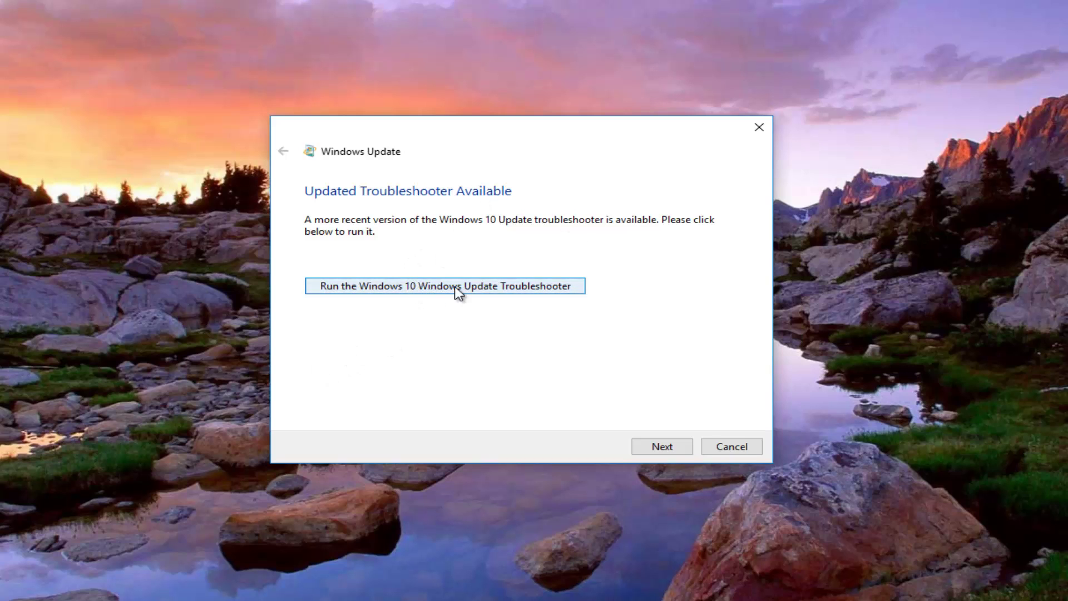
{"action": "left_click", "coordinate": [414, 286]}
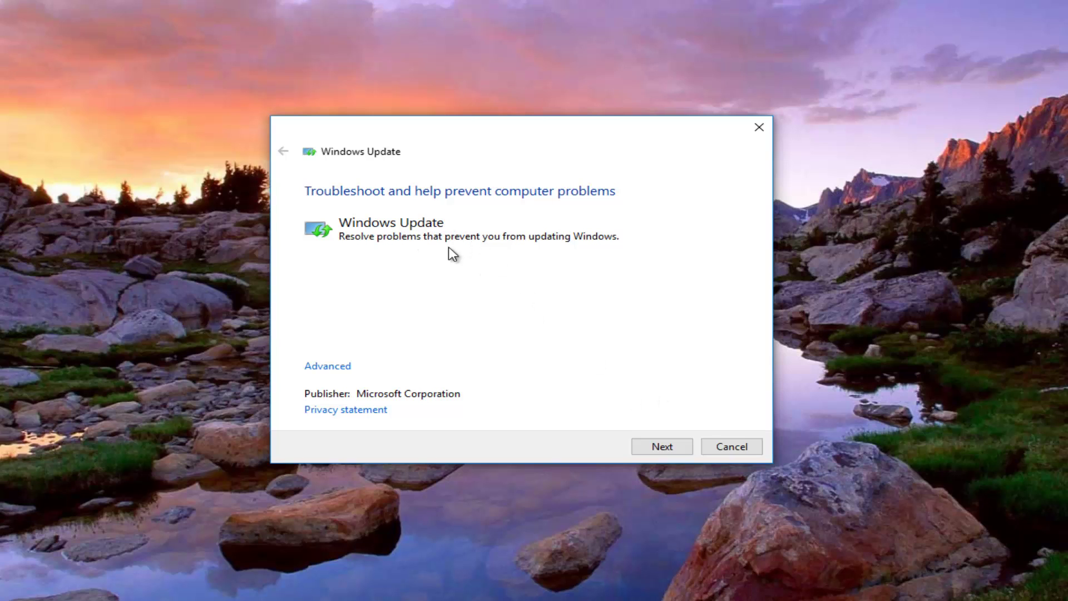
Run the newer troubleshooter and view the details showing 'Service registration is missing or corrupt' fixed
{"action": "left_click", "coordinate": [665, 446]}
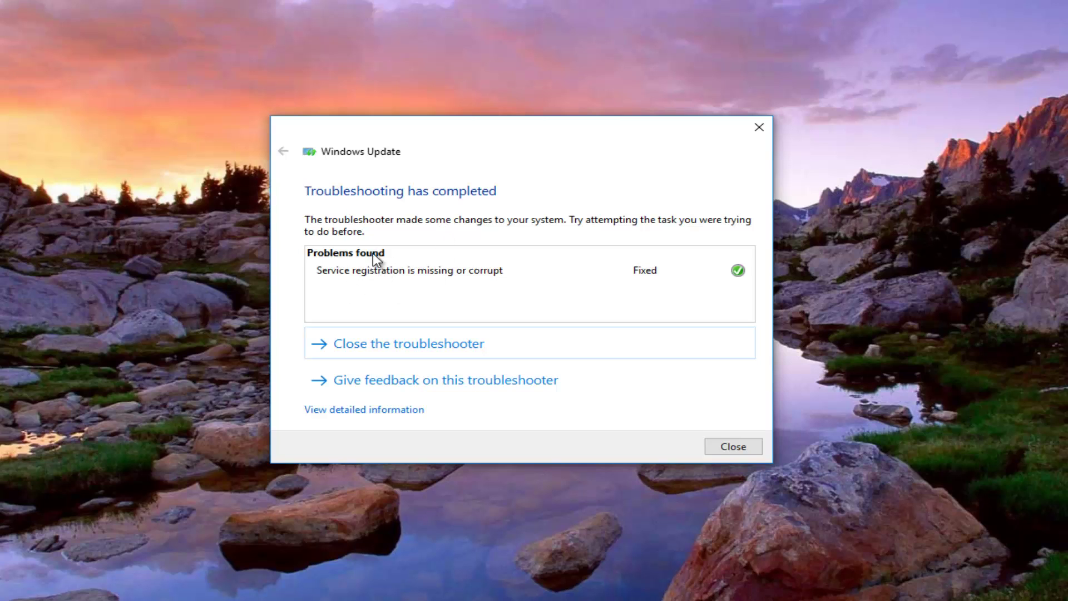
{"action": "left_click", "coordinate": [340, 410]}
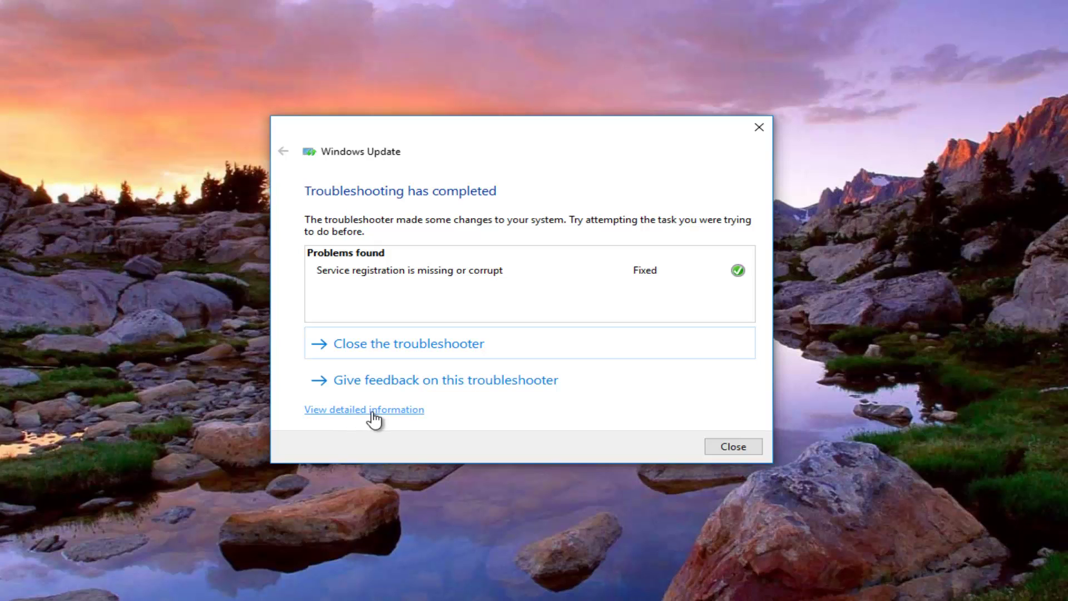